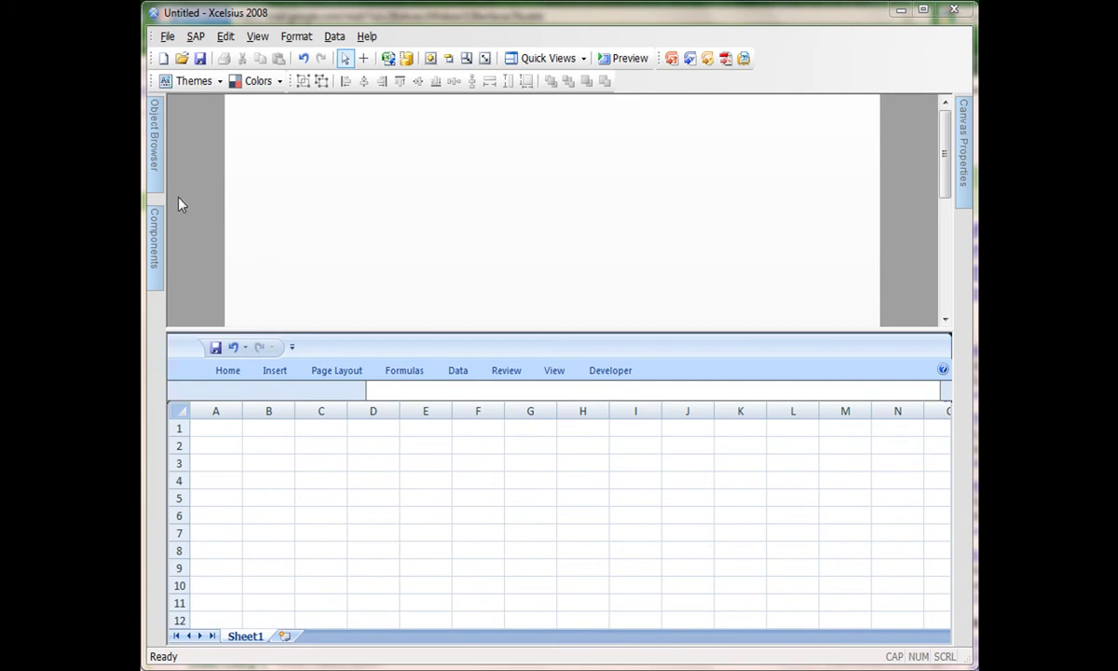
Place an Ellipse from Art and Backgrounds on the canvas
{"action": "mouse_move", "coordinate": [152, 220]}
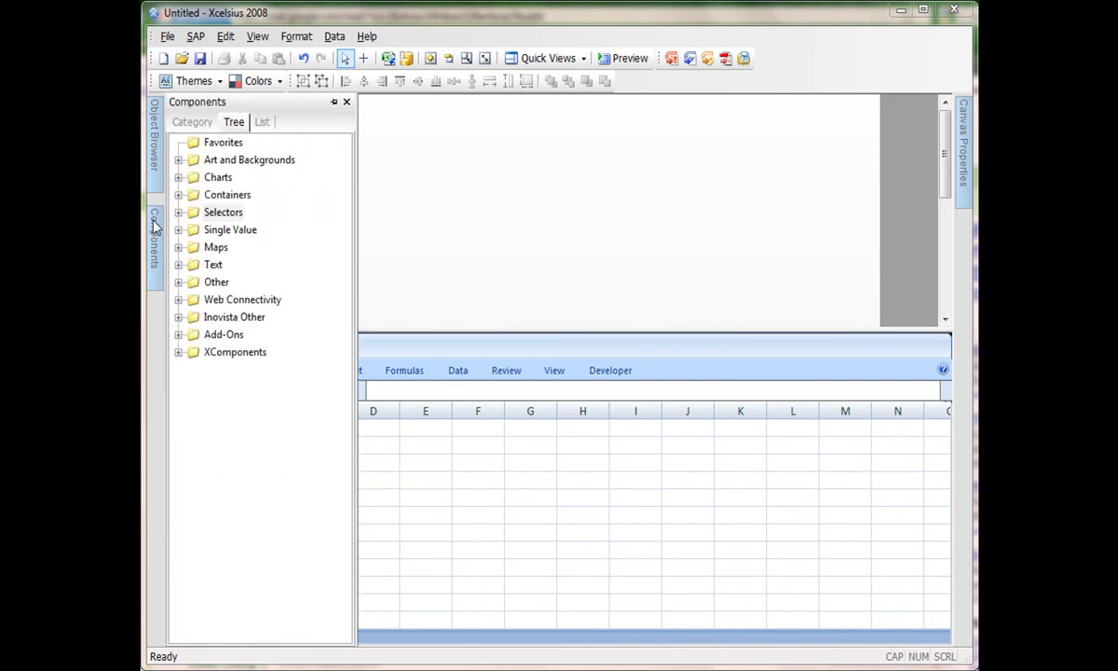
{"action": "left_click", "coordinate": [177, 159]}
{"action": "left_click", "coordinate": [231, 247]}
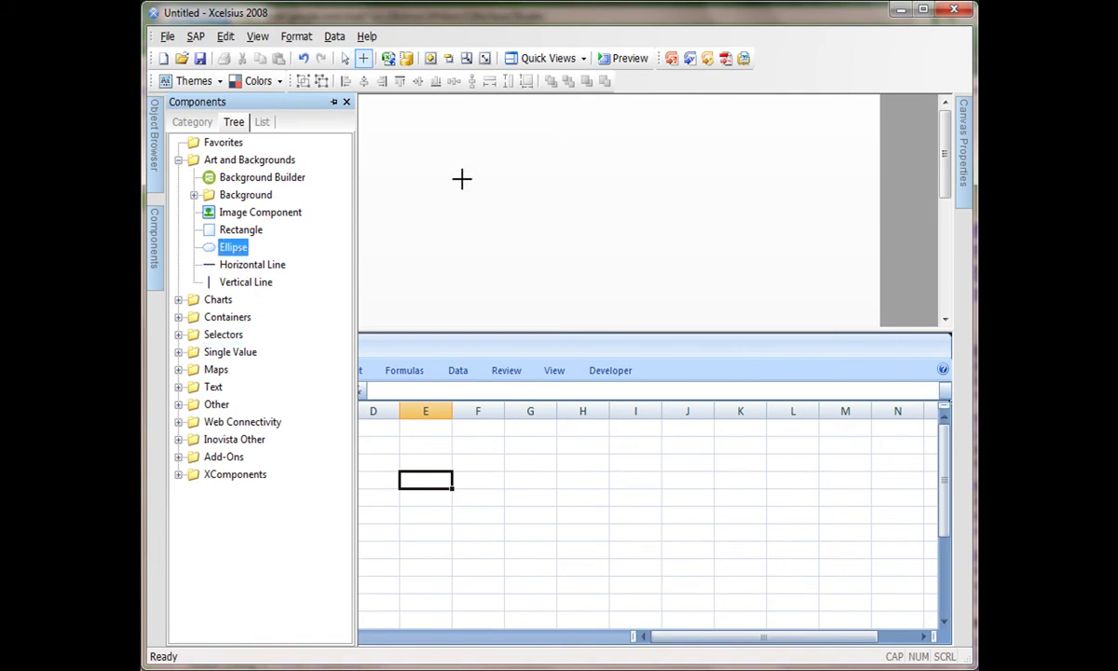
{"action": "left_click", "coordinate": [482, 157]}
Add a Play Selector below the ellipse and move the ellipse up and right
{"action": "mouse_move", "coordinate": [156, 231]}
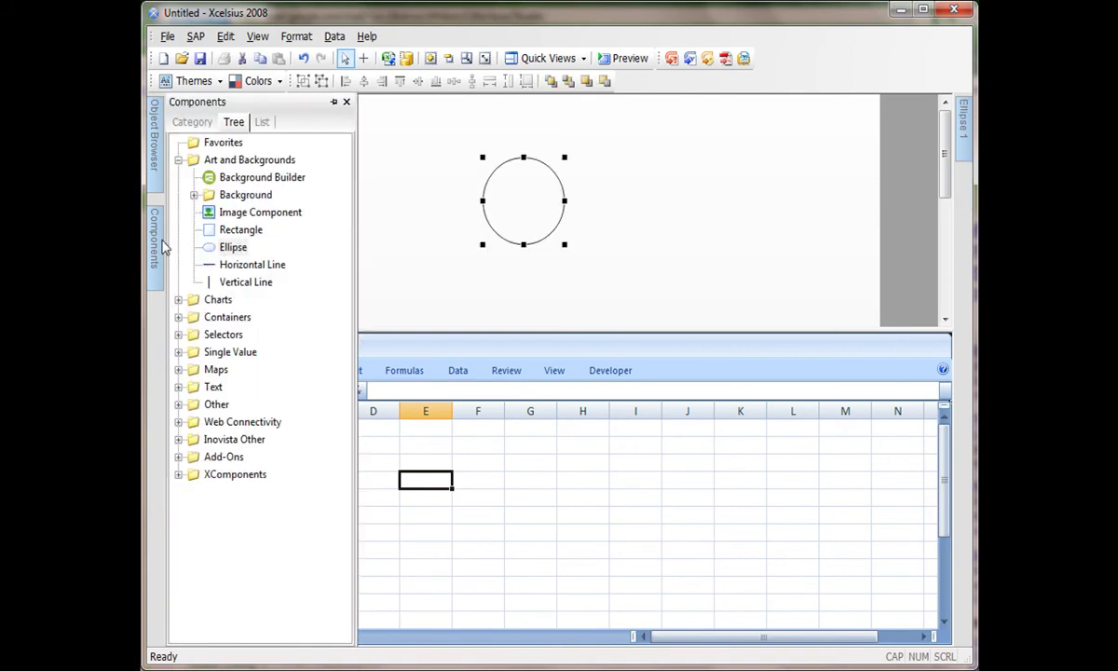
{"action": "left_click", "coordinate": [178, 334]}
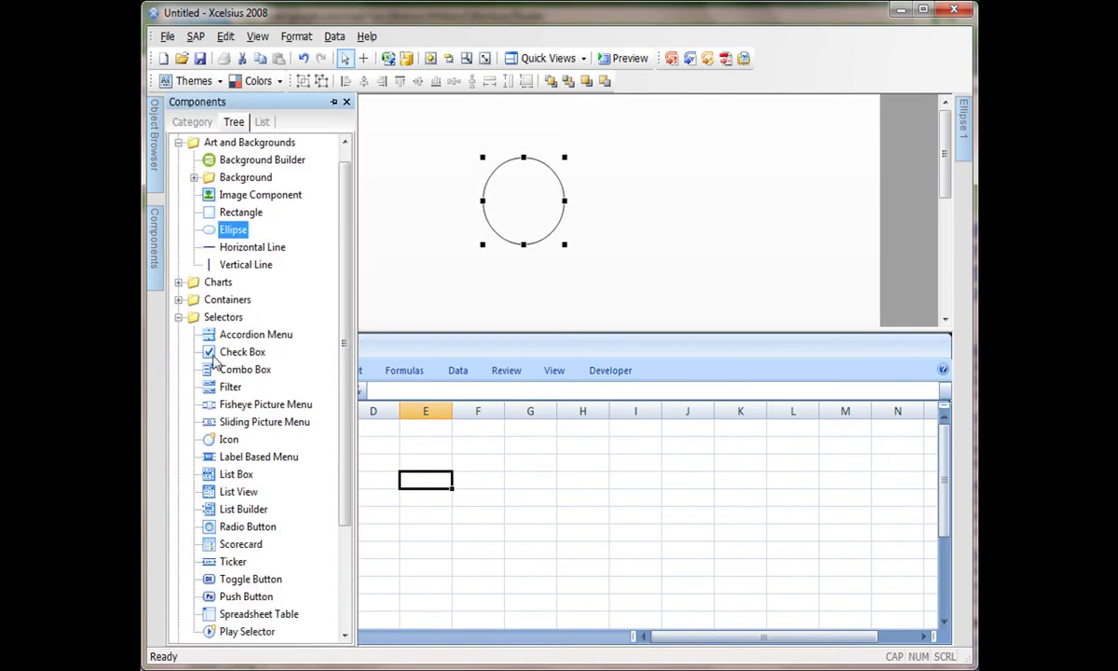
{"action": "left_click", "coordinate": [258, 633]}
{"action": "left_click", "coordinate": [430, 253]}
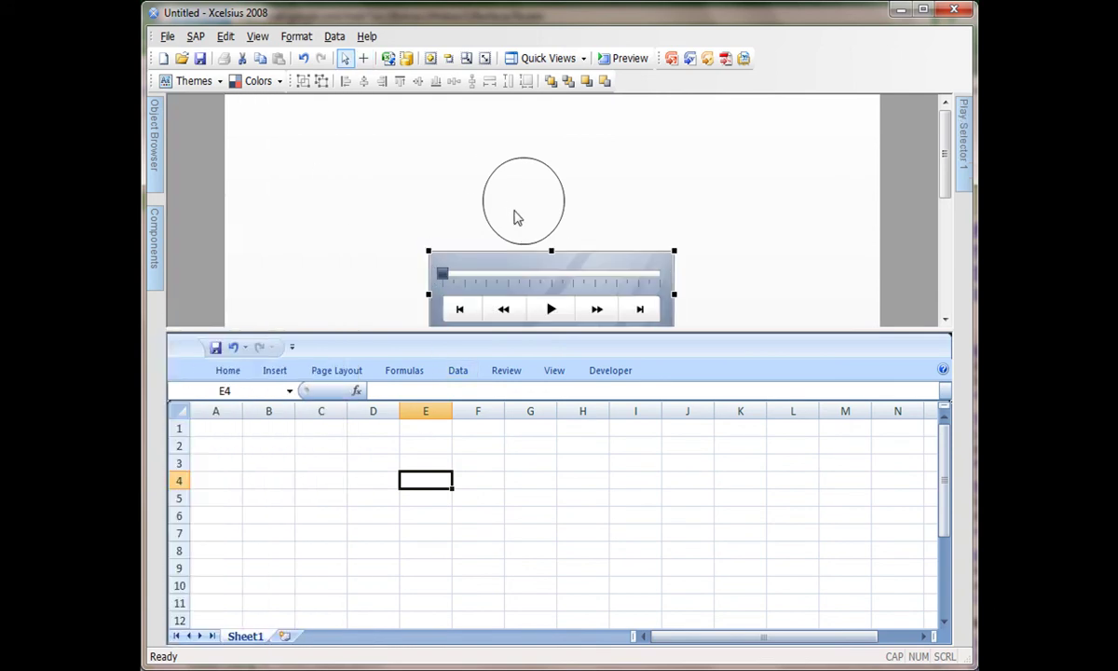
{"action": "left_click_drag", "start_coordinate": [538, 205], "coordinate": [595, 169]}
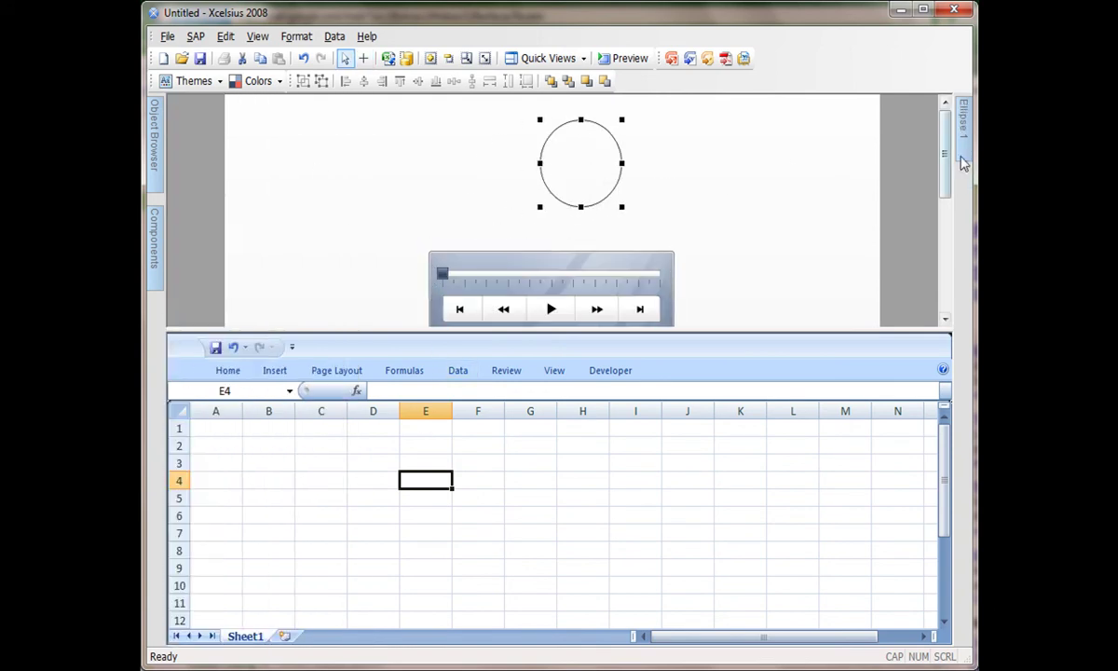
Set the ellipse's Fill Type to Solid
{"action": "mouse_move", "coordinate": [969, 156]}
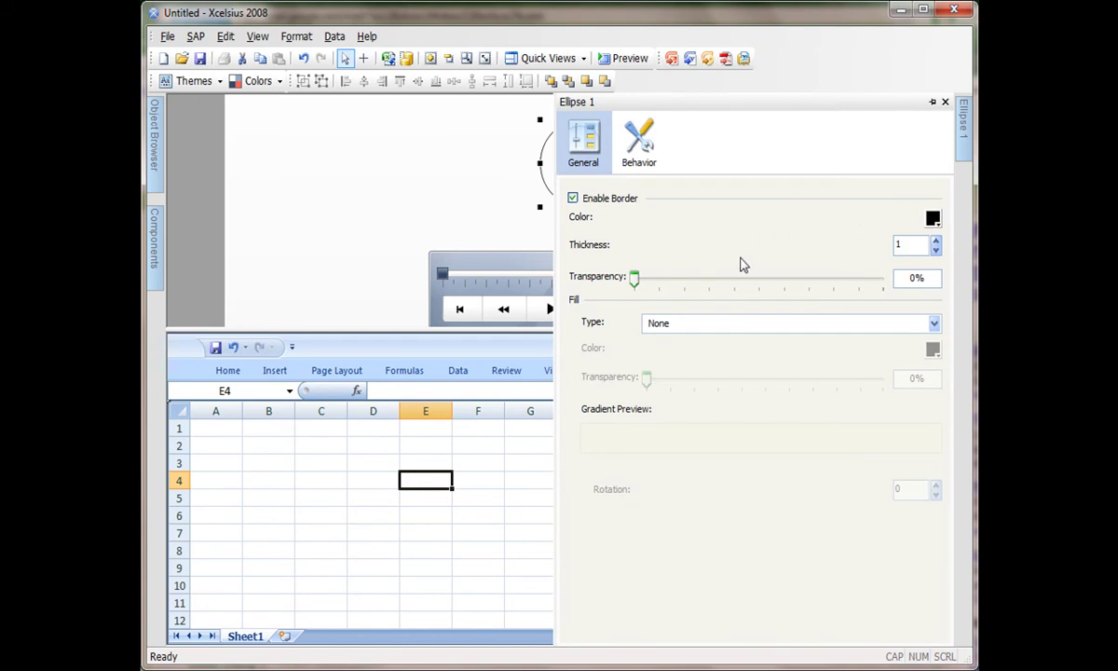
{"action": "left_click", "coordinate": [703, 322]}
{"action": "left_click", "coordinate": [704, 362]}
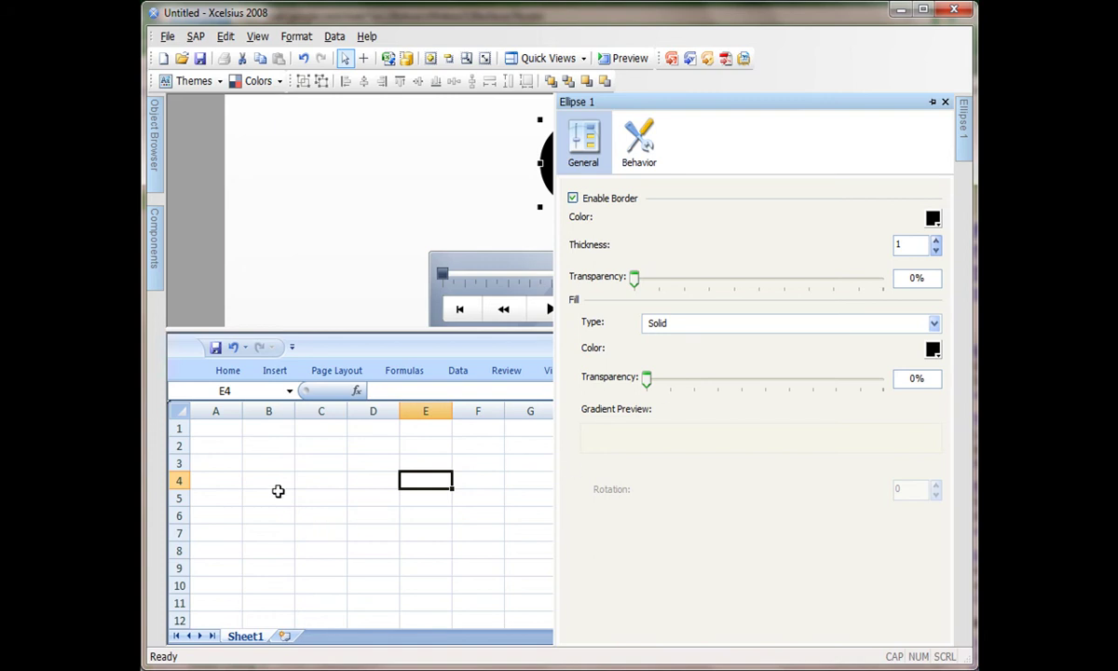
{"action": "left_click", "coordinate": [263, 462]}
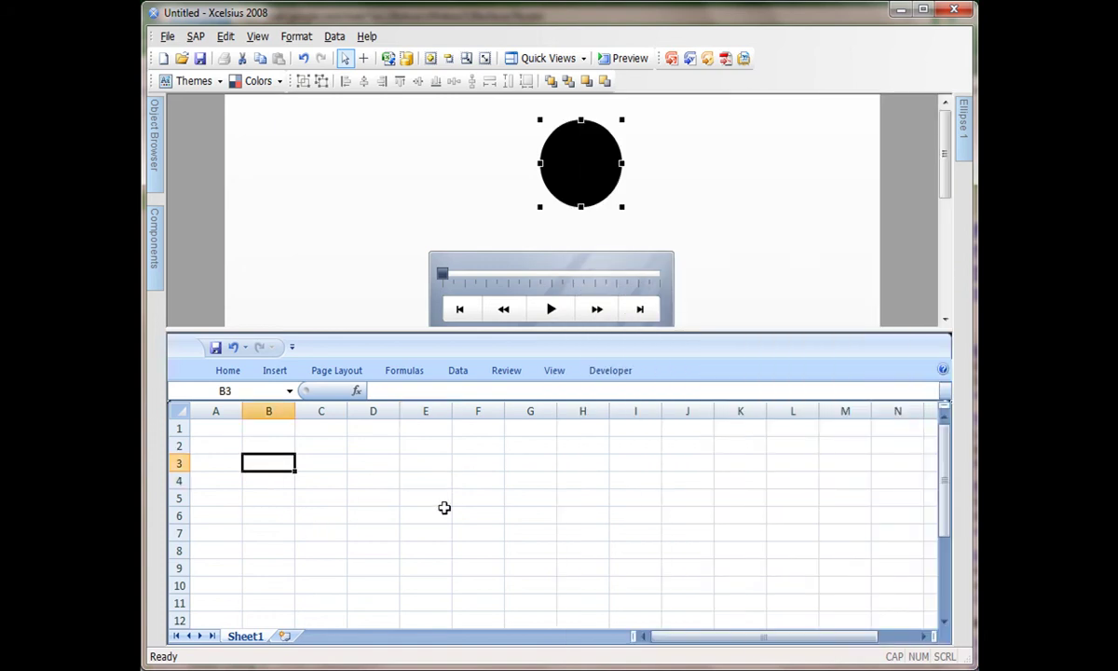
Enter 'gray' in B3 and 'red' in B4, then check both cells
{"action": "type", "text": "gray"}
{"action": "key", "text": "Return"}
{"action": "type", "text": "R"}
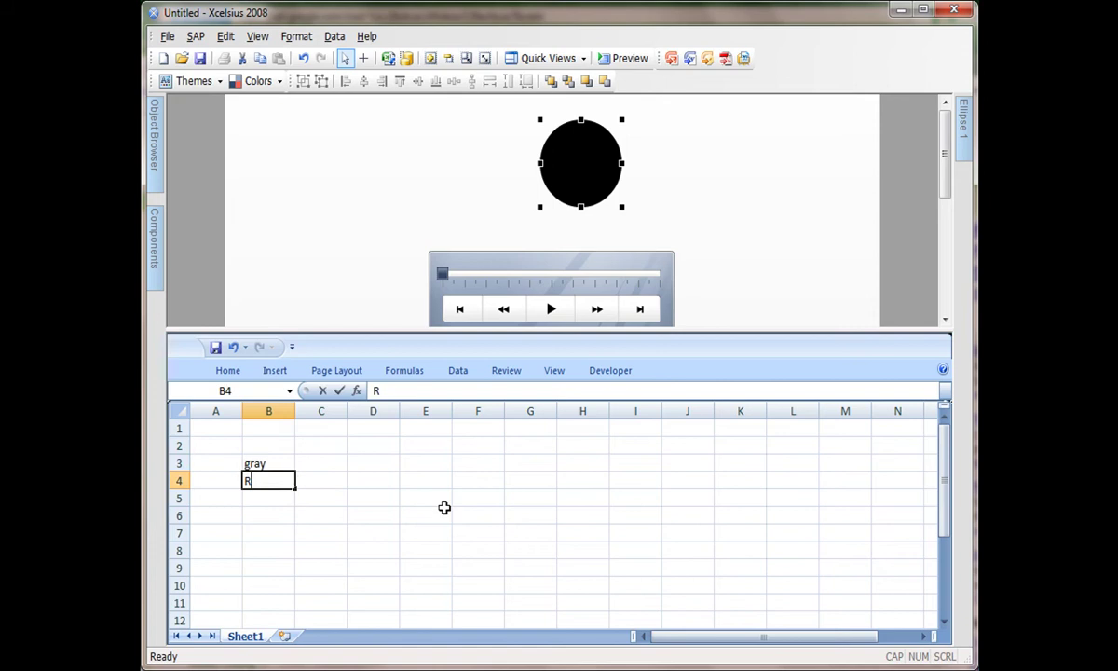
{"action": "key", "text": "BackSpace"}
{"action": "type", "text": "red"}
{"action": "key", "text": "Return"}
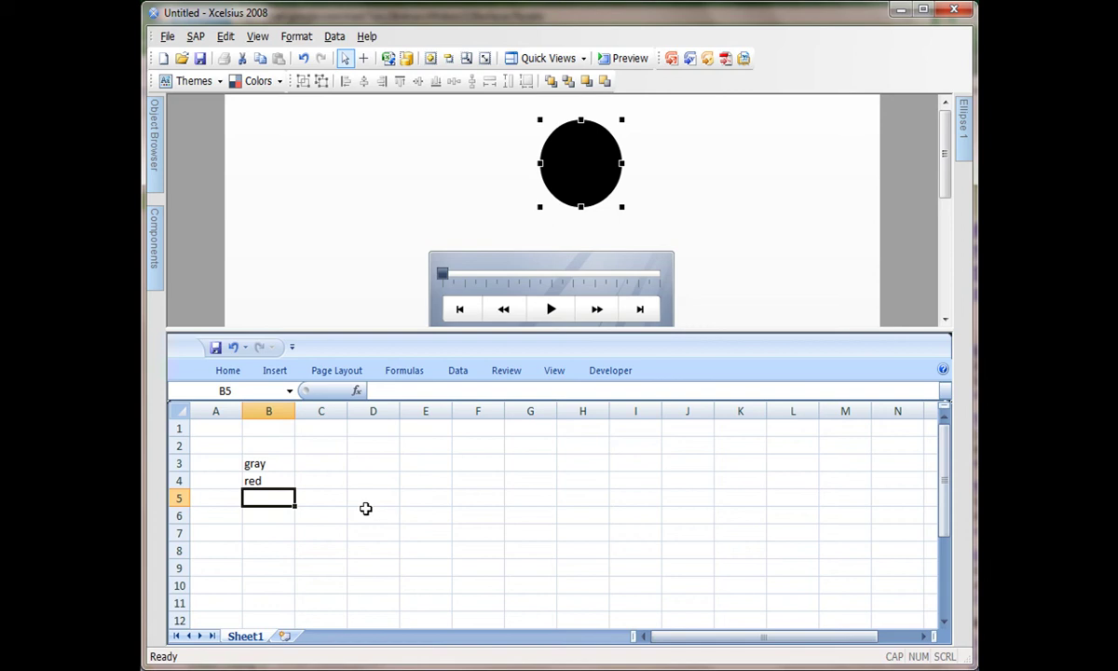
{"action": "left_click_drag", "start_coordinate": [282, 464], "coordinate": [287, 474]}
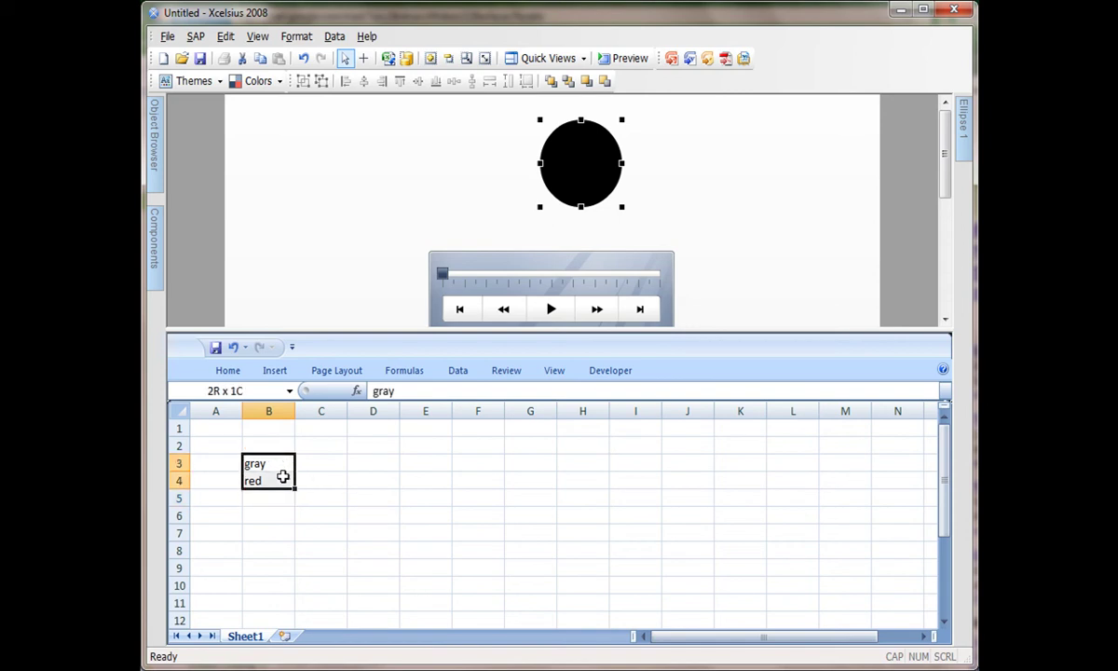
{"action": "left_click", "coordinate": [287, 464]}
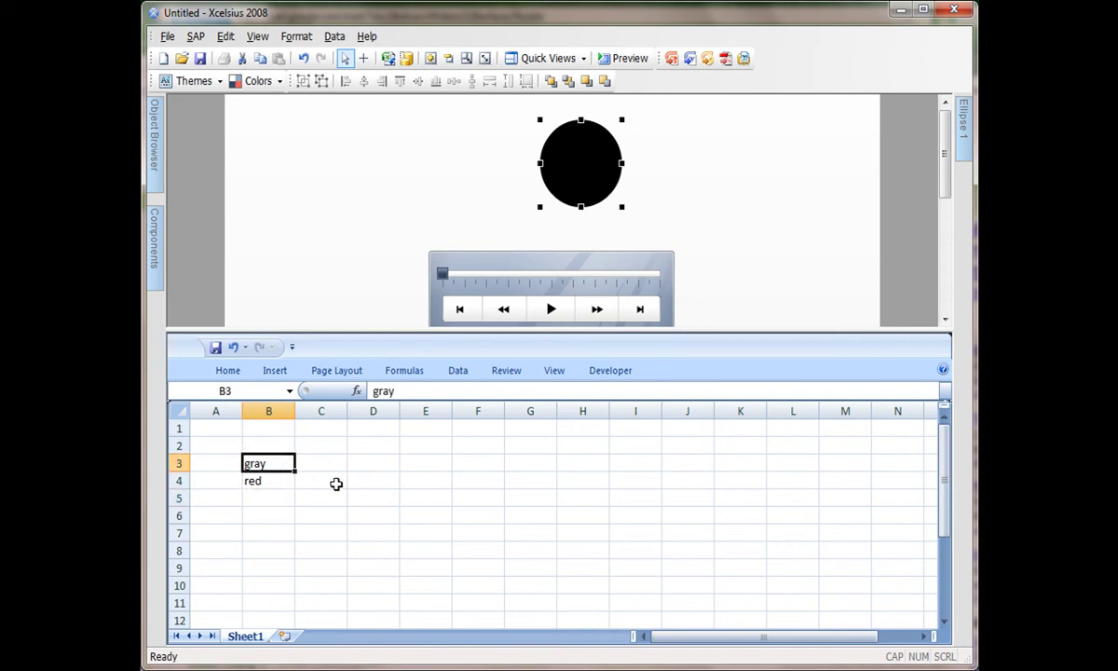
{"action": "left_click", "coordinate": [287, 479]}
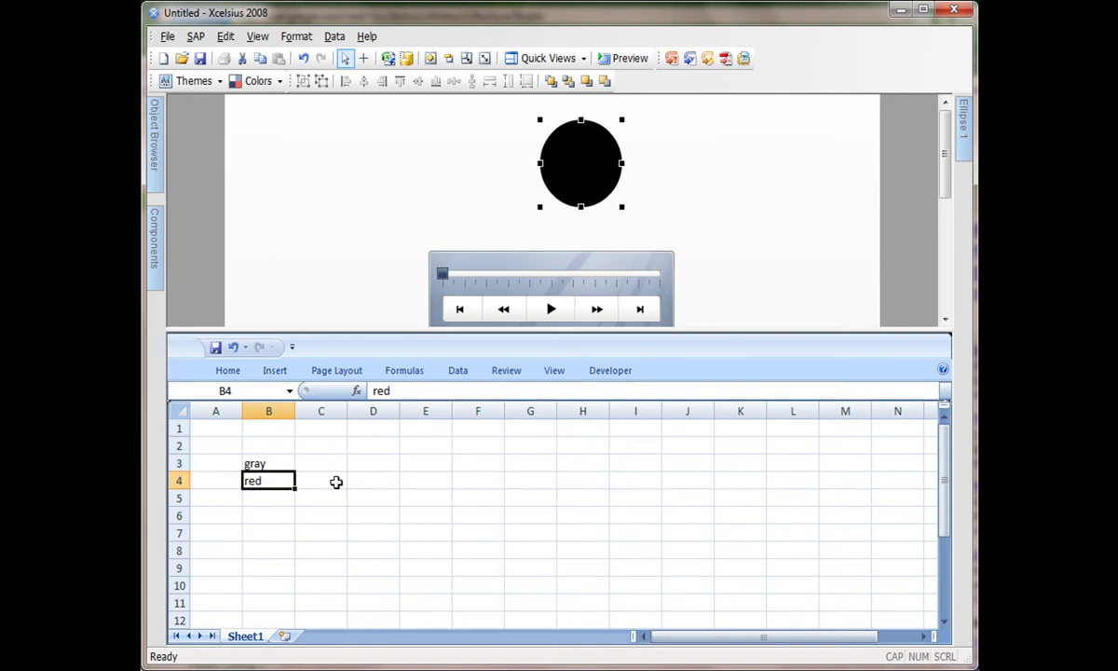
Nudge the Play Selector into place and set its Source Data to Sheet1!$B$3:$B$4
{"action": "left_click_drag", "start_coordinate": [559, 284], "coordinate": [587, 255]}
{"action": "left_click", "coordinate": [596, 179]}
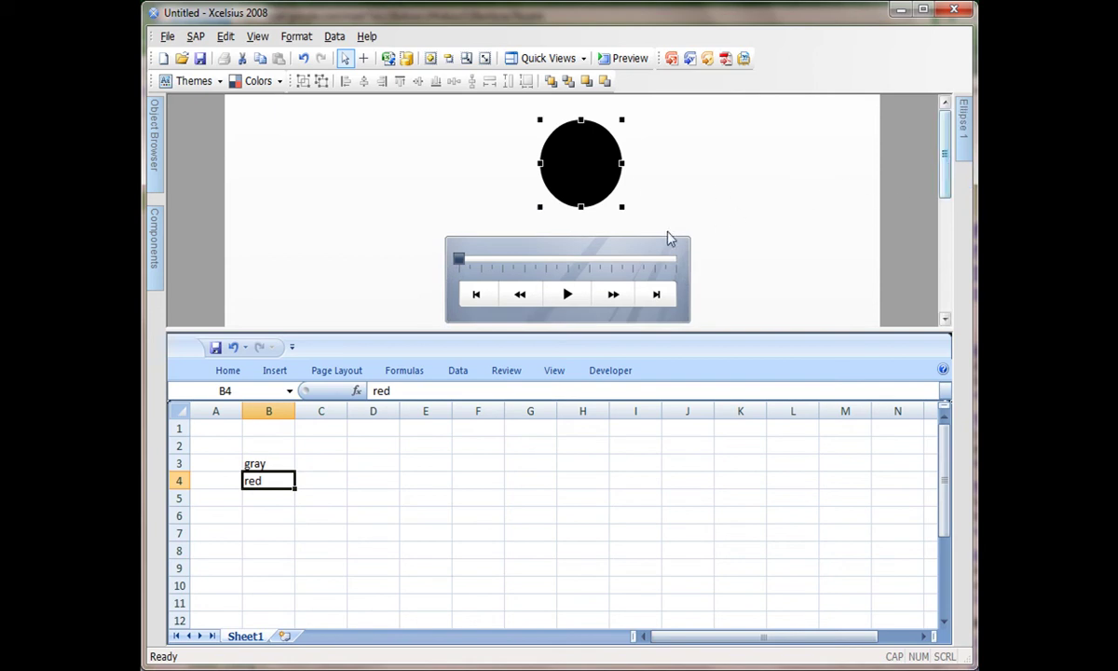
{"action": "left_click", "coordinate": [629, 274]}
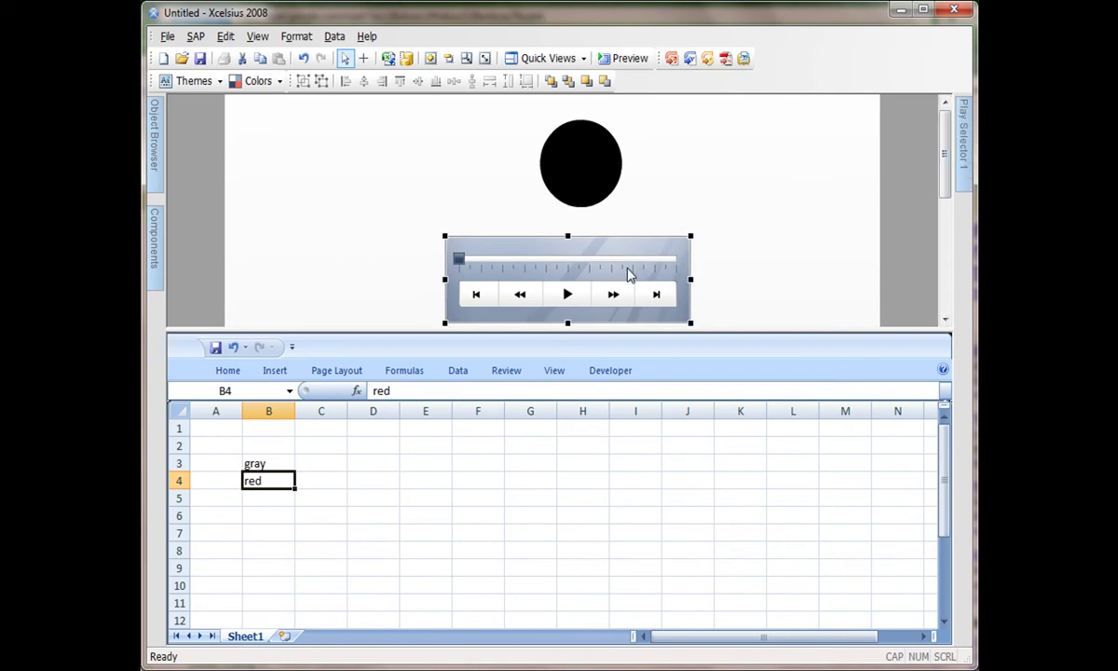
{"action": "mouse_move", "coordinate": [962, 174]}
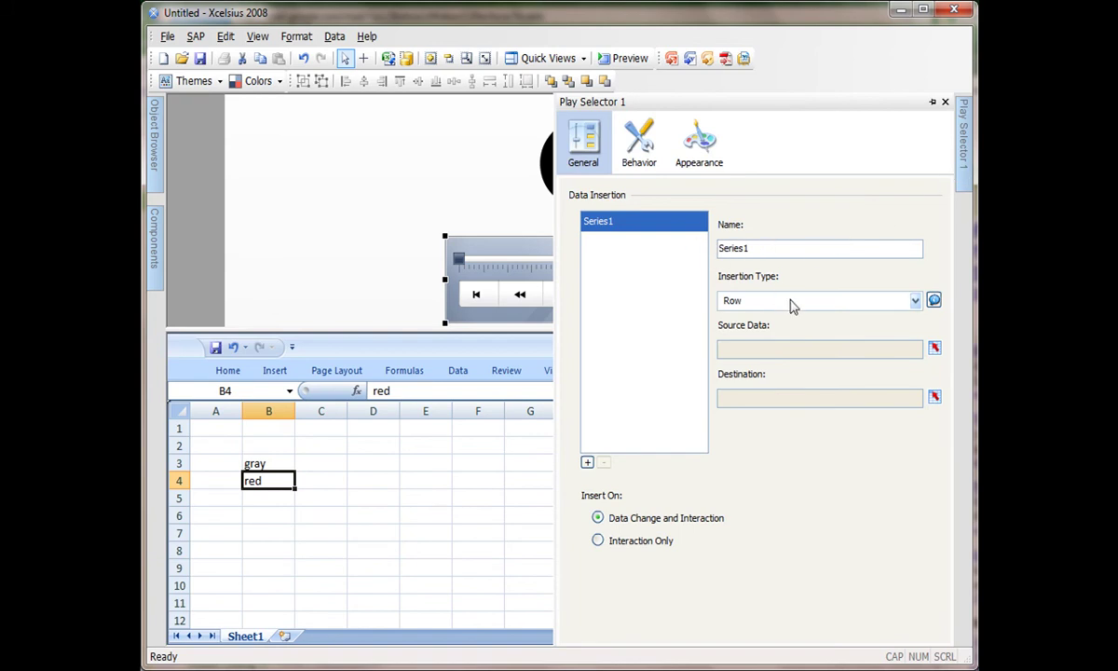
{"action": "left_click", "coordinate": [934, 347]}
{"action": "left_click_drag", "start_coordinate": [272, 463], "coordinate": [274, 476]}
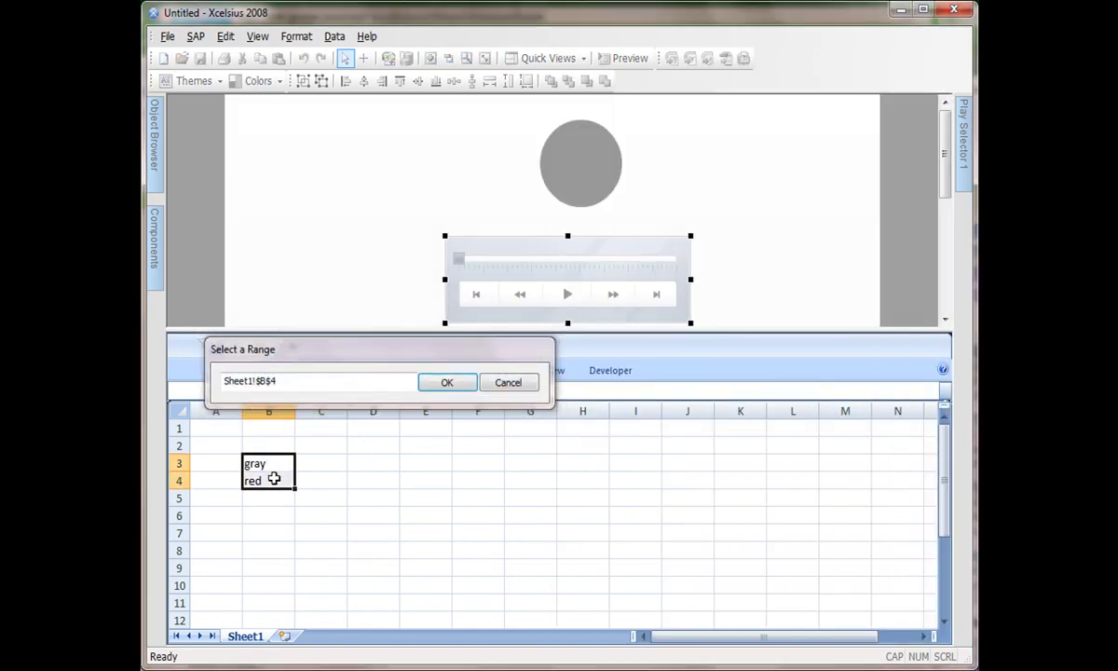
{"action": "left_click", "coordinate": [443, 383]}
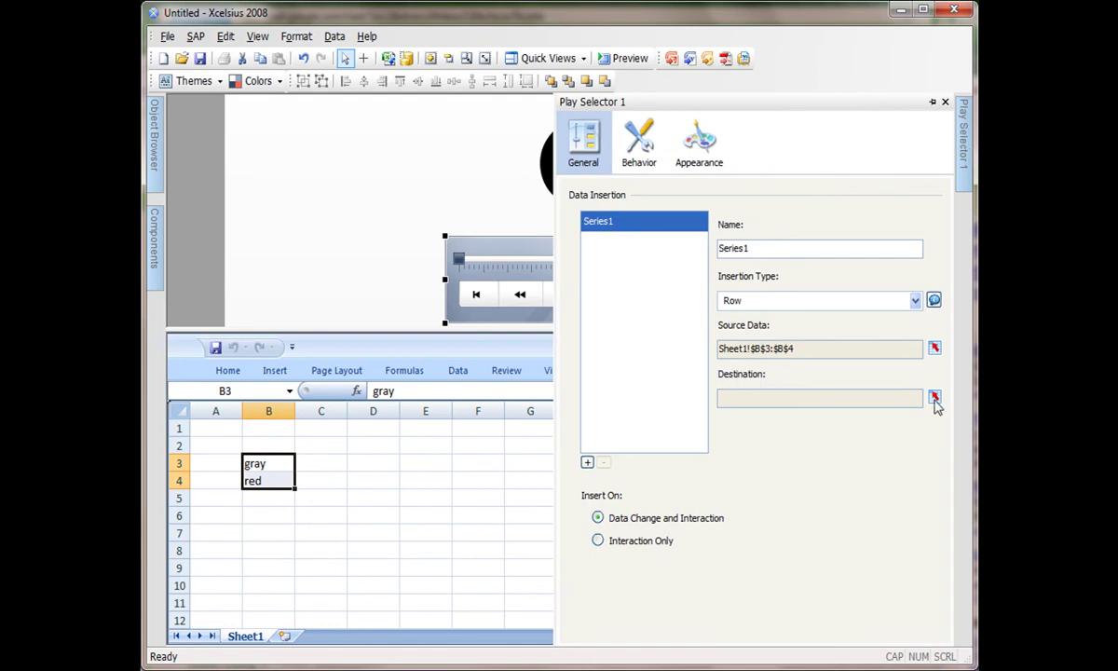
Set the Play Selector's Destination to cell Sheet1!$B$2
{"action": "left_click", "coordinate": [933, 396]}
{"action": "left_click", "coordinate": [256, 446]}
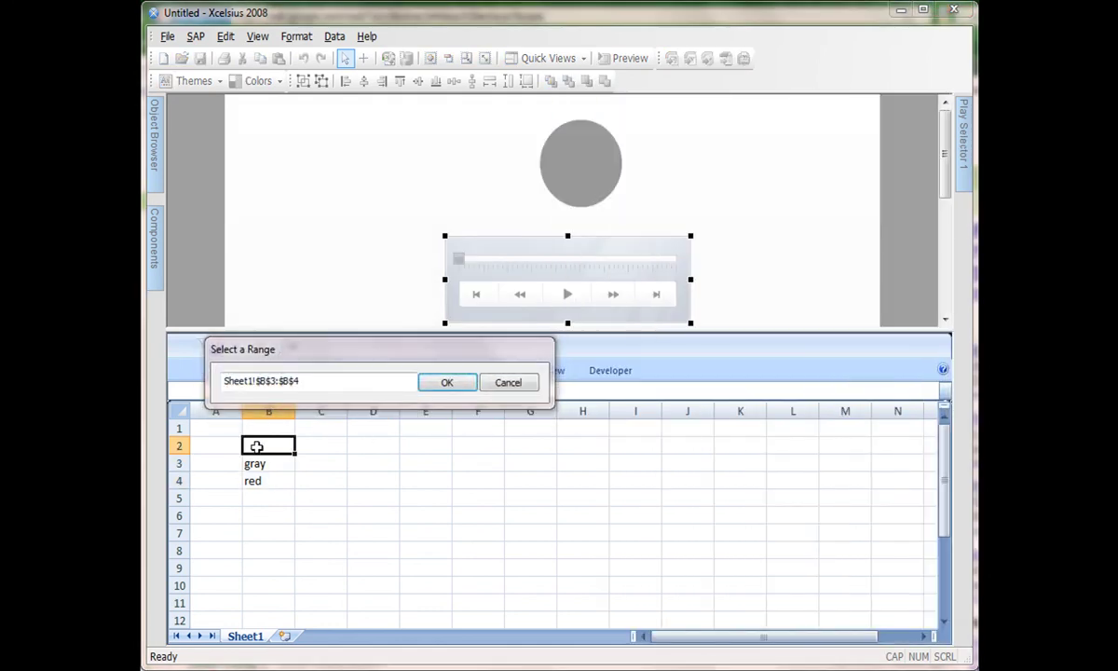
{"action": "left_click", "coordinate": [446, 382]}
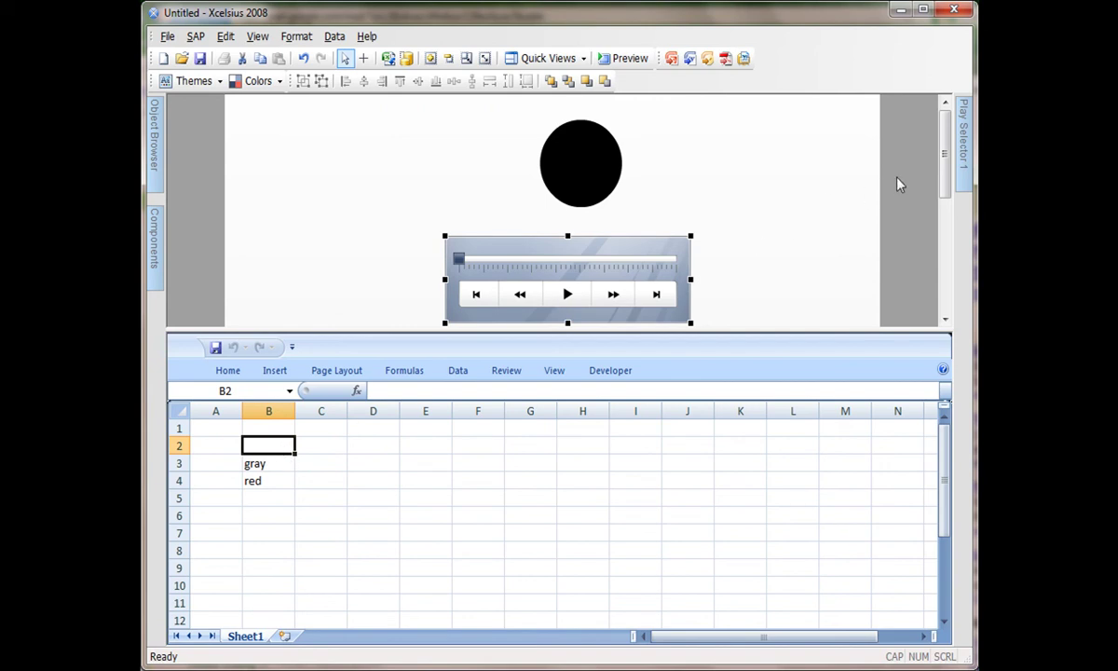
{"action": "left_click", "coordinate": [964, 183]}
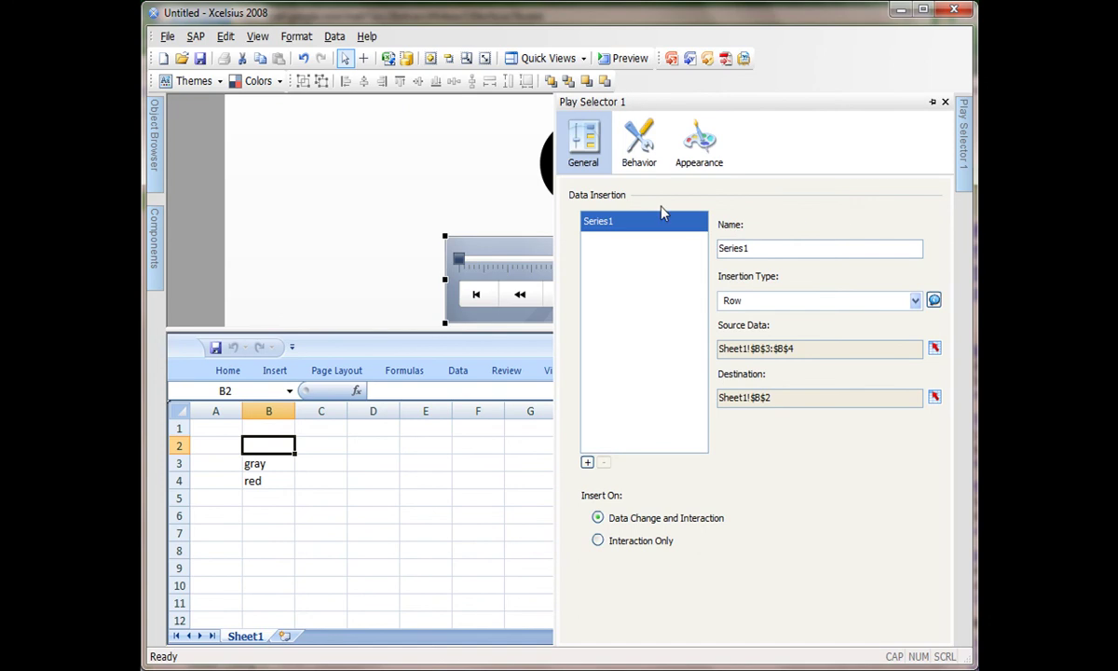
On the Behavior tab, enable Auto Play and set Play Time to 1 second
{"action": "left_click", "coordinate": [652, 165]}
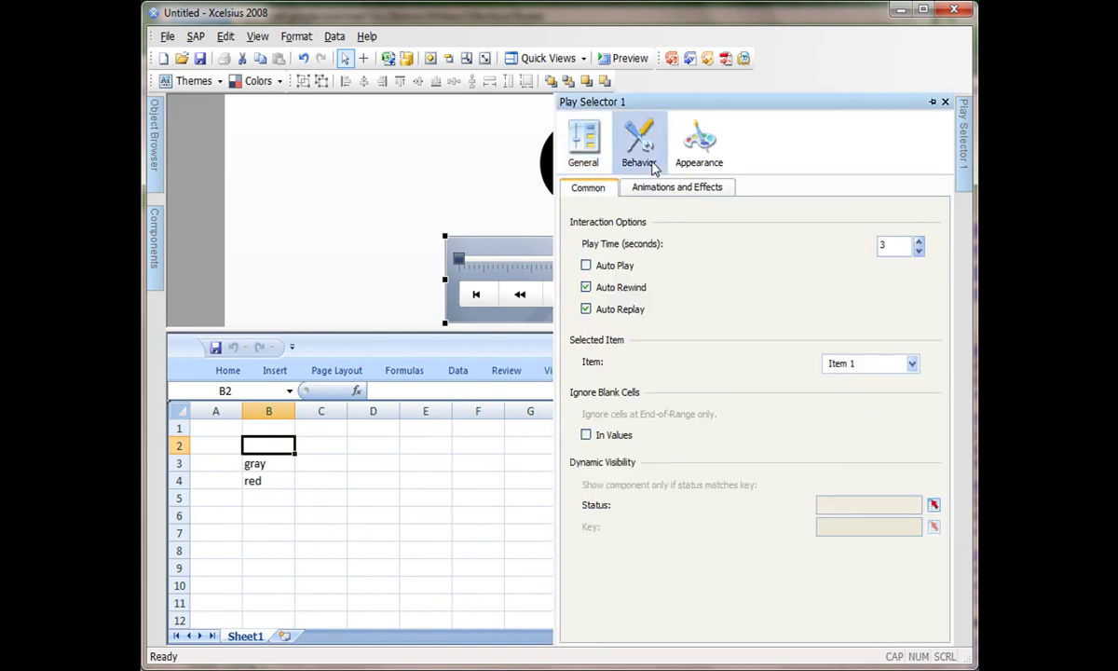
{"action": "left_click", "coordinate": [618, 268]}
{"action": "left_click", "coordinate": [918, 251]}
{"action": "left_click", "coordinate": [917, 252]}
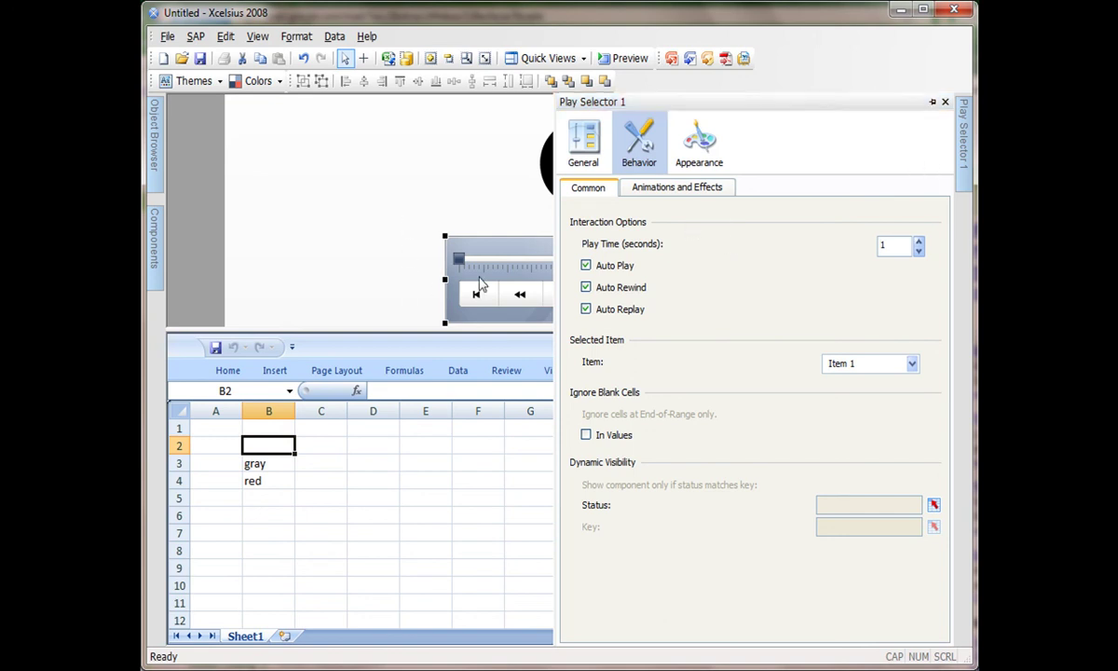
{"action": "left_click", "coordinate": [571, 173]}
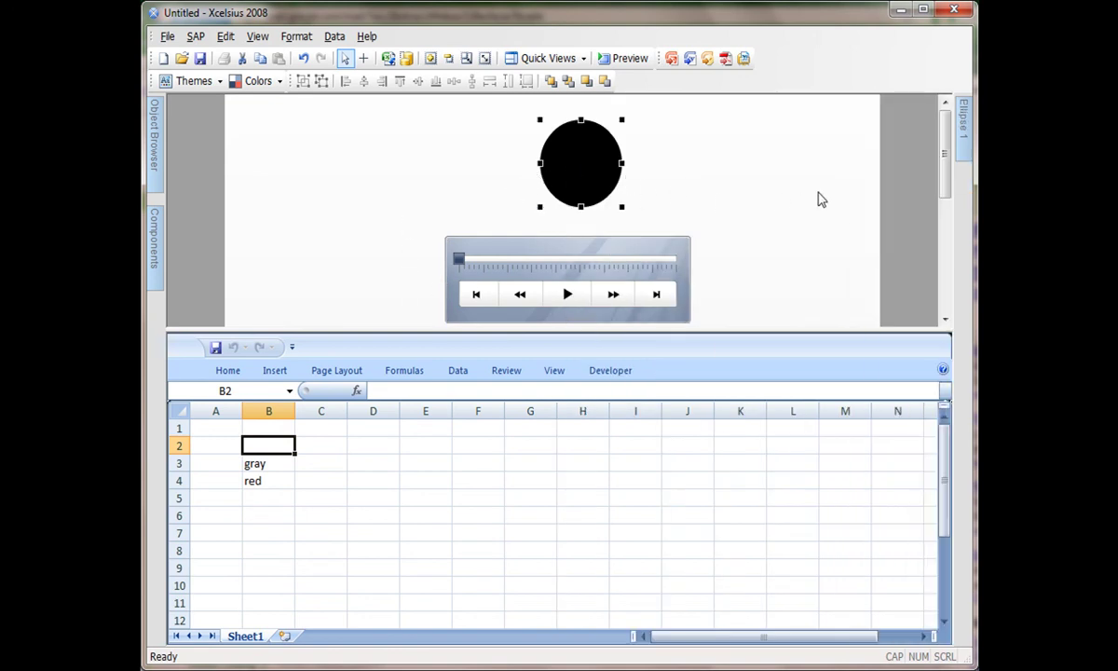
Bind the ellipse's Fill Color to cell Sheet1!$B$2
{"action": "mouse_move", "coordinate": [966, 137]}
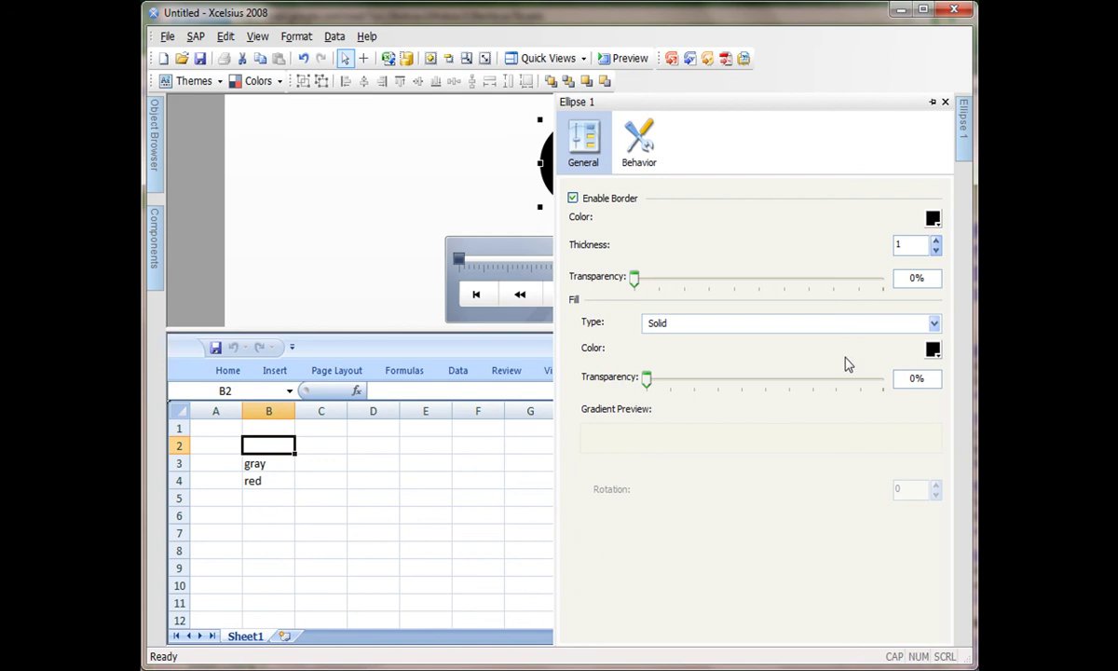
{"action": "left_click", "coordinate": [933, 351]}
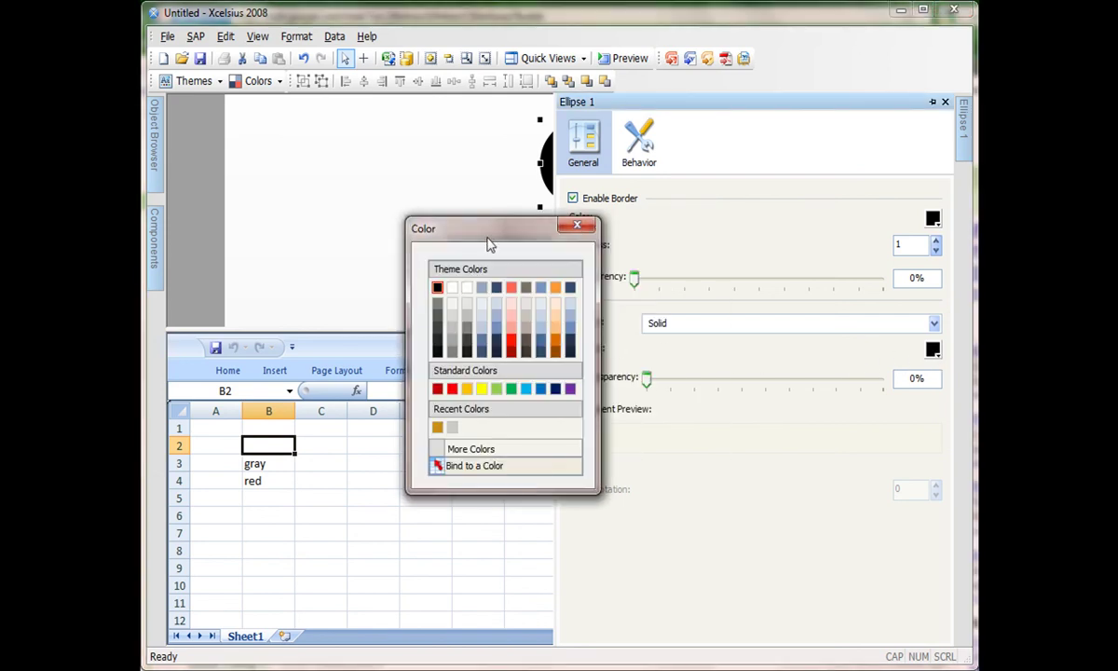
{"action": "left_click_drag", "start_coordinate": [540, 233], "coordinate": [715, 252]}
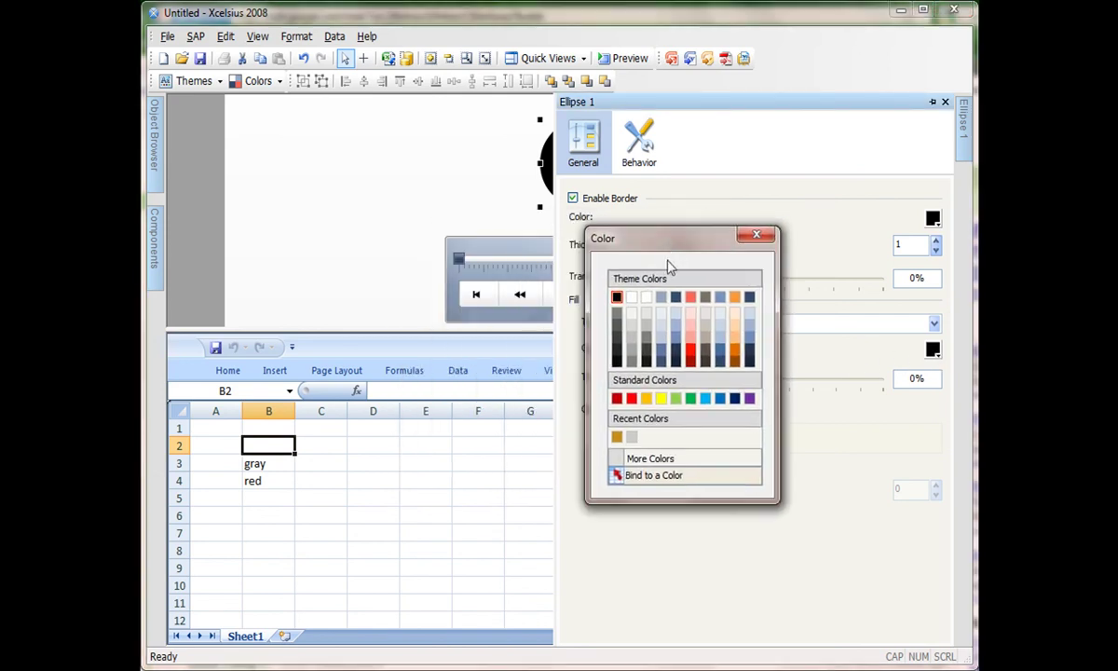
{"action": "left_click", "coordinate": [620, 477]}
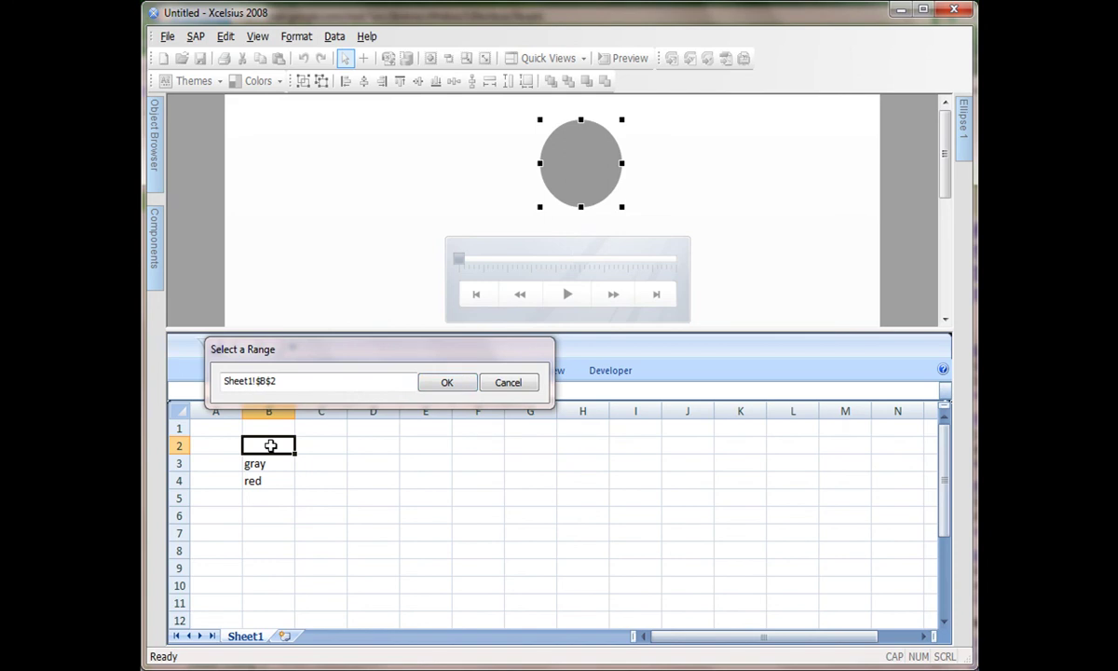
{"action": "left_click", "coordinate": [446, 382]}
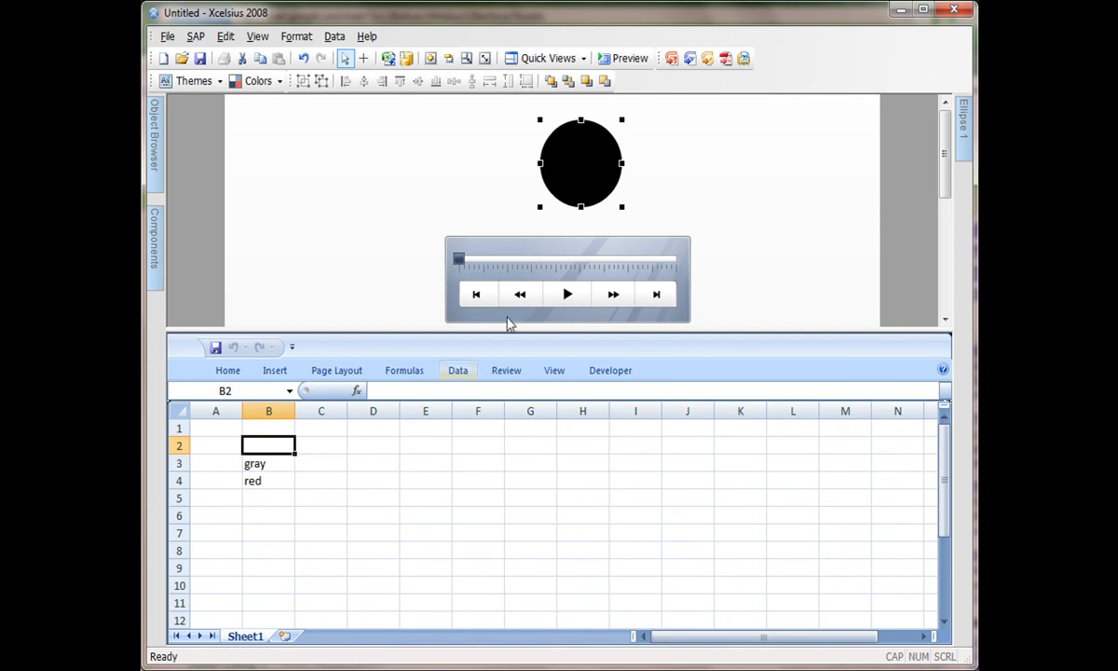
Preview the dashboard as an SWF to watch the circle blink
{"action": "left_click", "coordinate": [631, 64]}
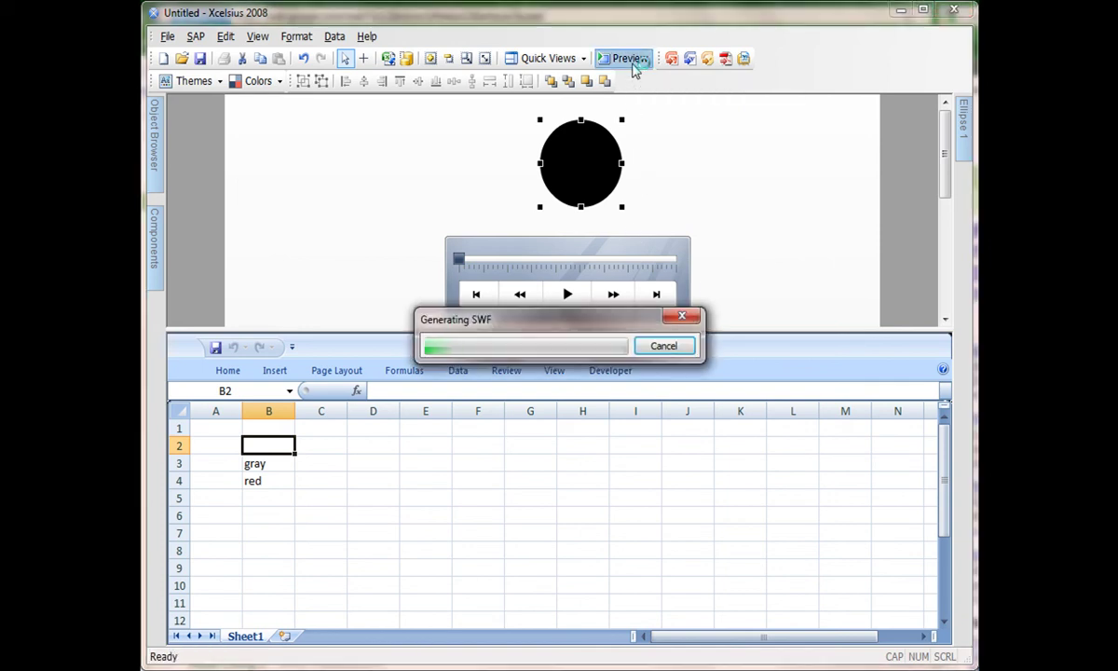